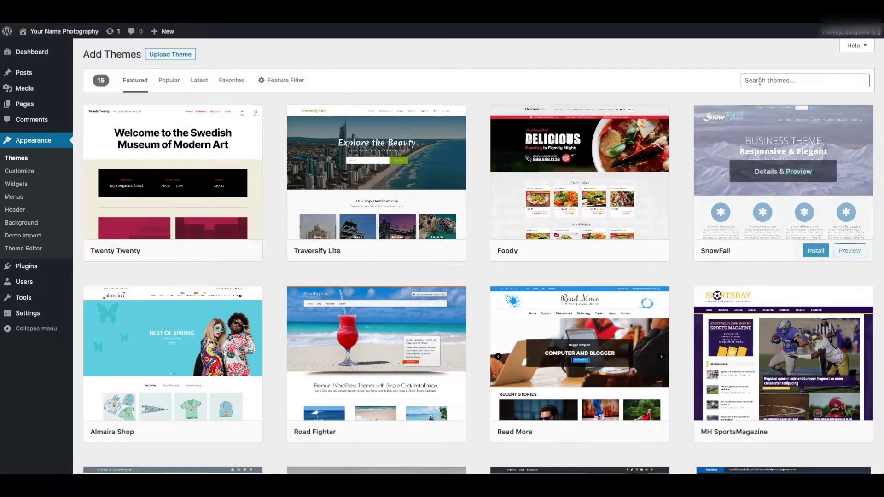
Search the available themes for 'bootstrap photography'.
click(783, 80)
text(bootst)
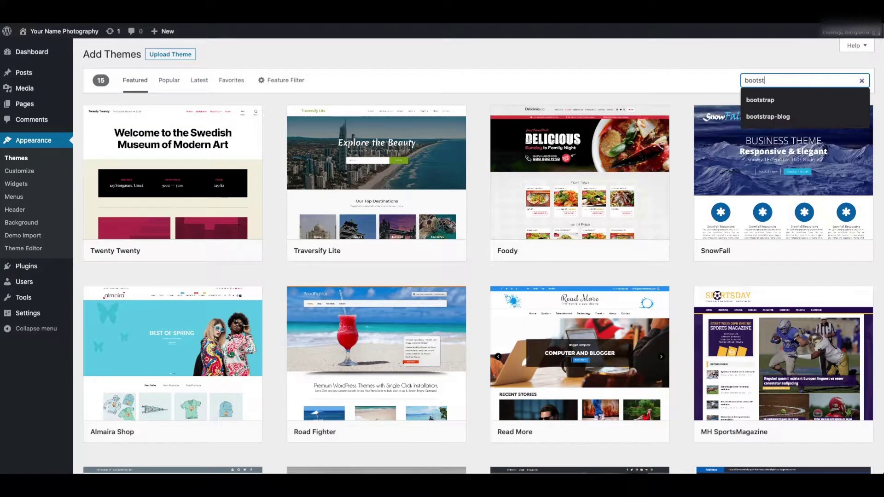
text(rap photog)
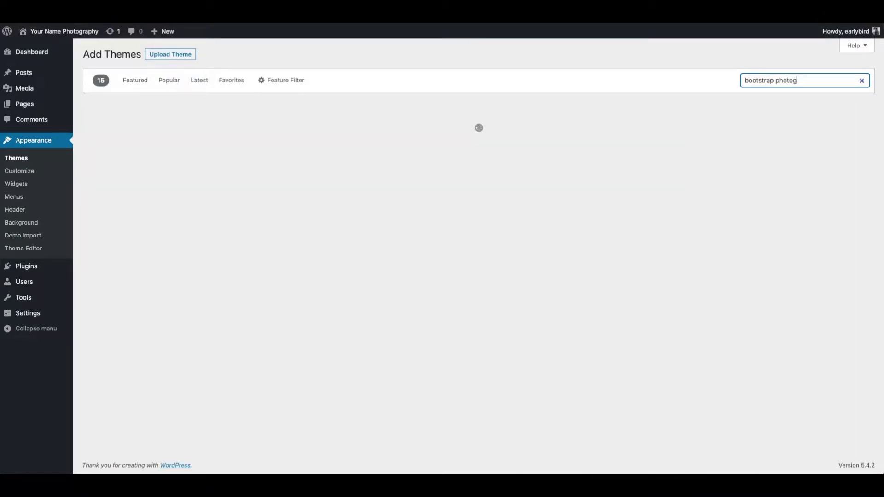
text(rap)
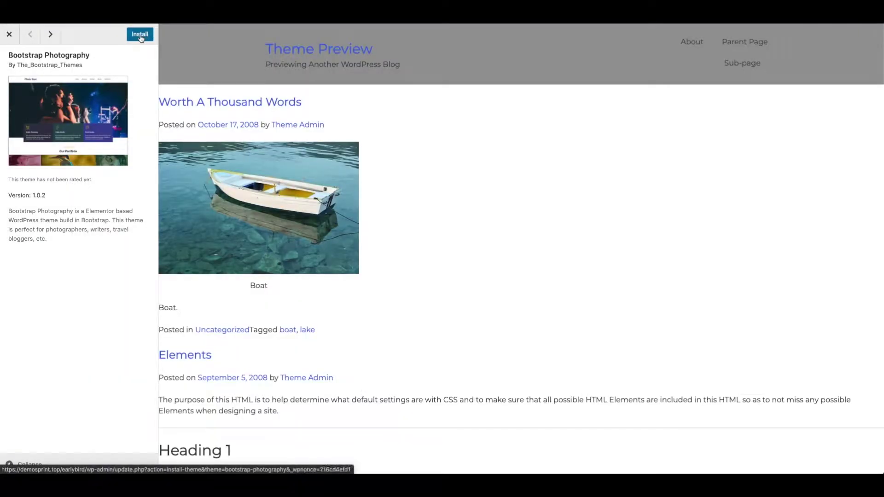
Install the Bootstrap Photography theme and activate it as the site theme.
click(140, 35)
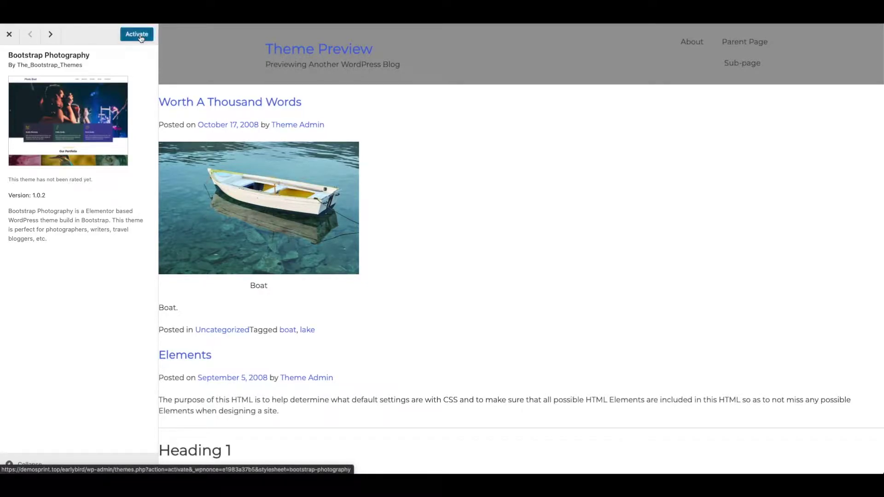
click(137, 35)
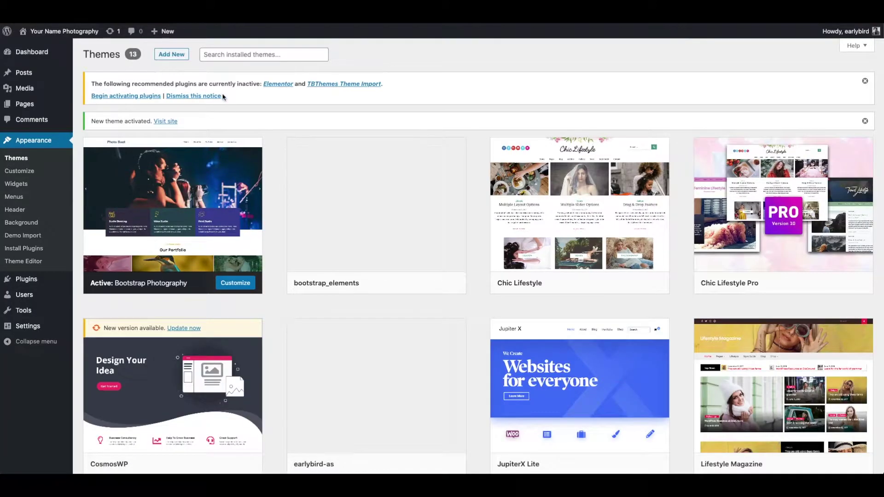
Bulk-activate the recommended Elementor and TBThemes Theme Import plugins.
click(136, 96)
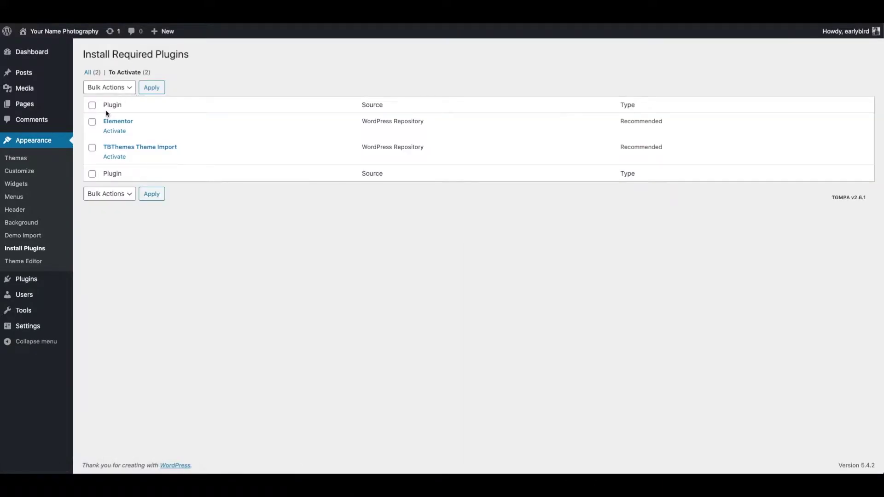
click(95, 106)
click(107, 88)
click(124, 105)
click(153, 88)
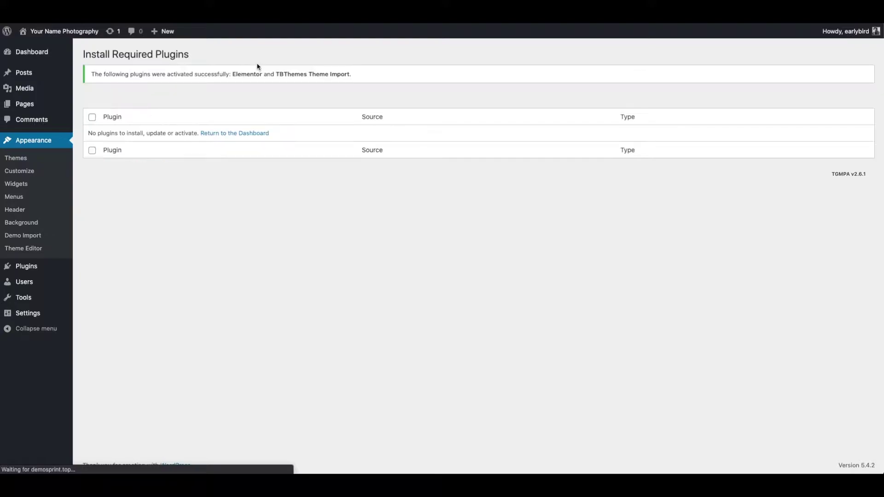
Go to Appearance > Demo Import to list the theme's six demos.
click(39, 238)
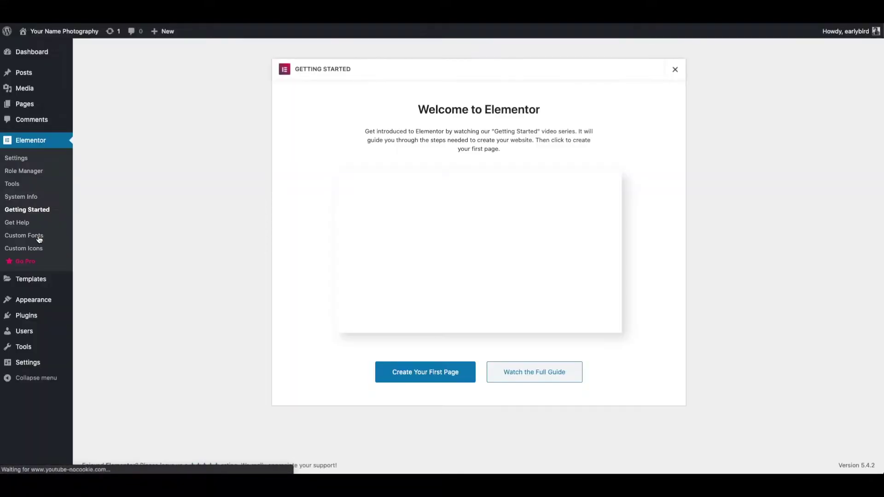
mouse_move(33, 300)
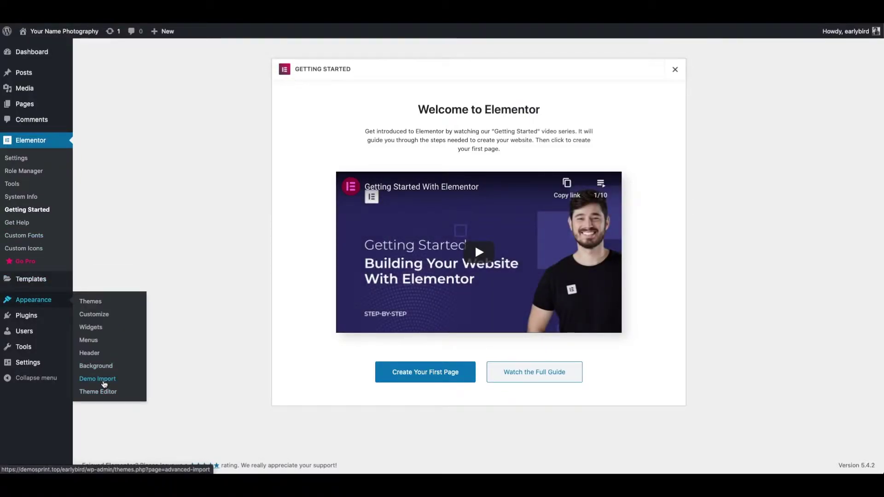
click(103, 381)
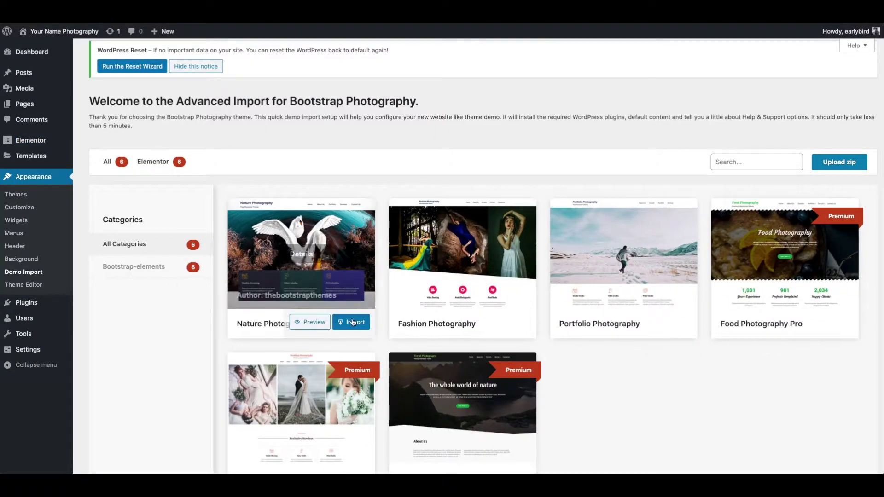
Import the Nature Photography demo and confirm the import.
mouse_move(686, 330)
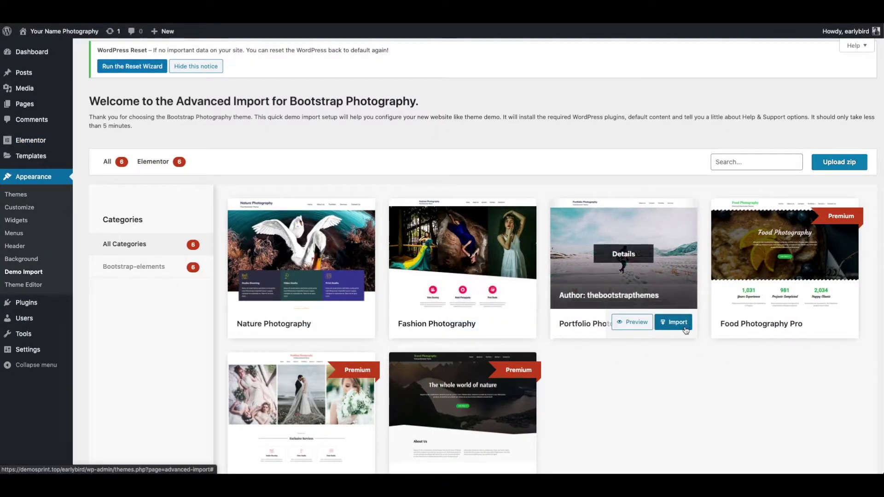
mouse_move(362, 326)
click(360, 324)
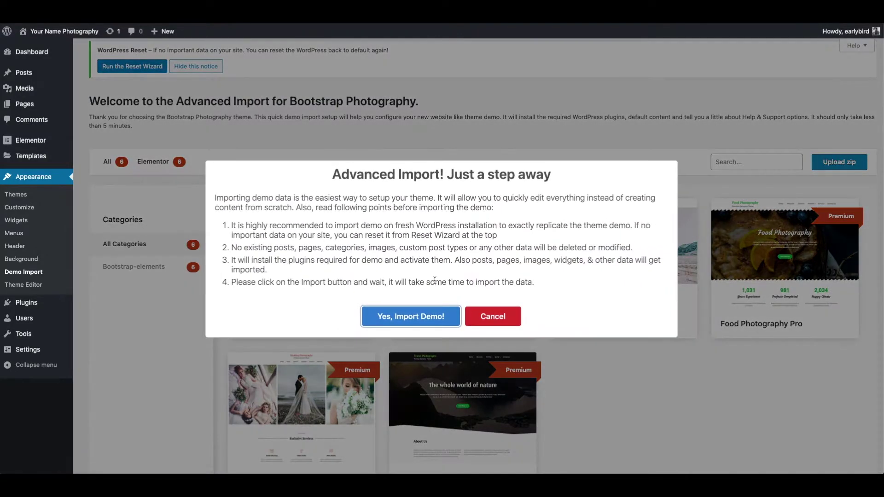
click(403, 316)
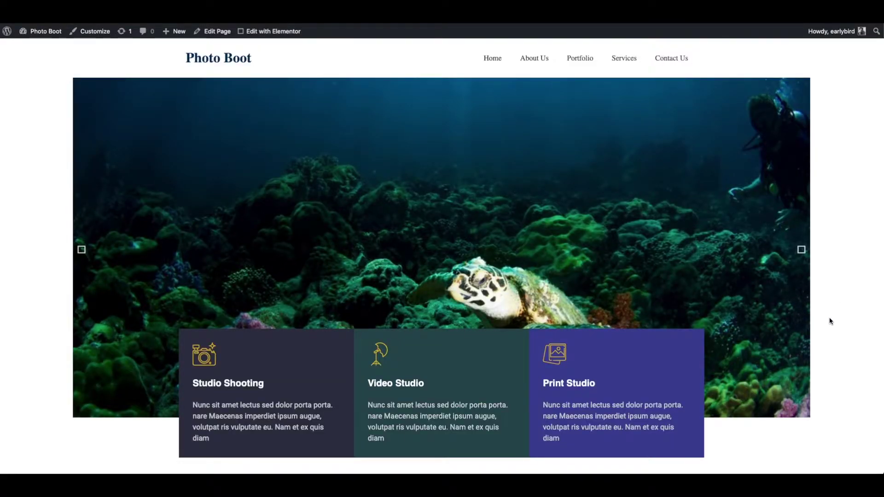
Scroll through the Photo Boot homepage and advance the hero slider by two photos.
scroll(831, 321, down, 7)
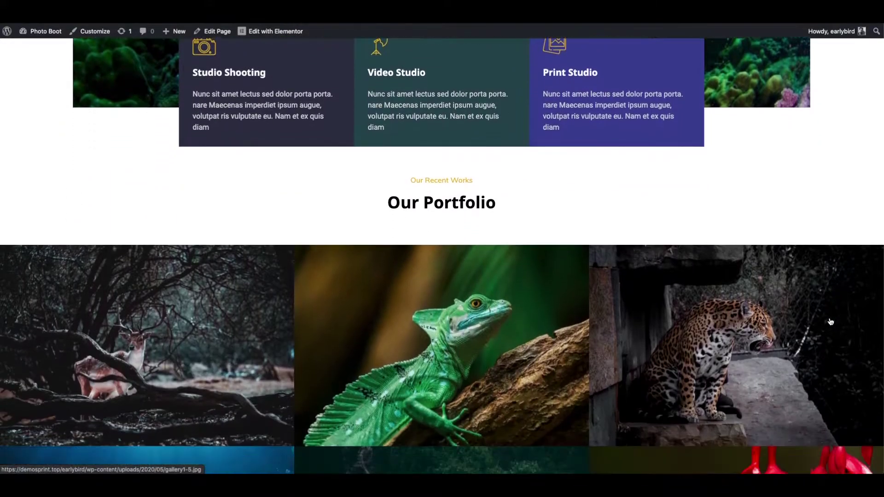
scroll(830, 321, down, 20)
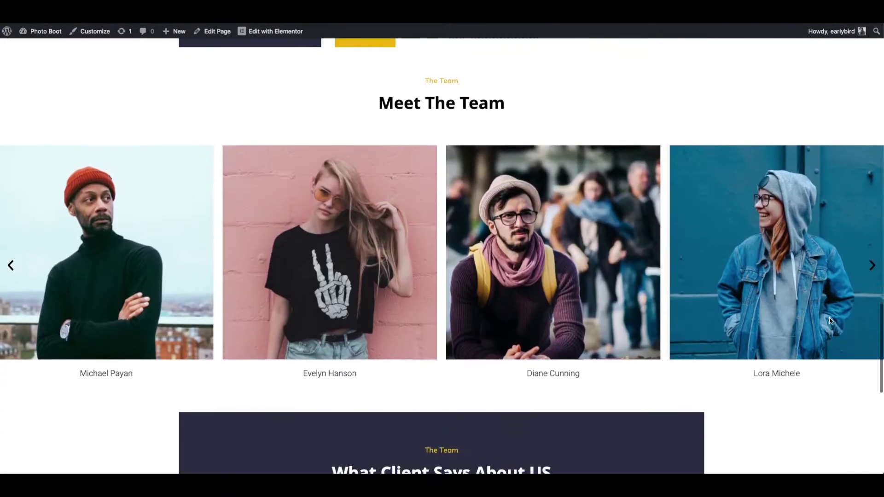
scroll(830, 320, down, 7)
scroll(830, 320, up, 20)
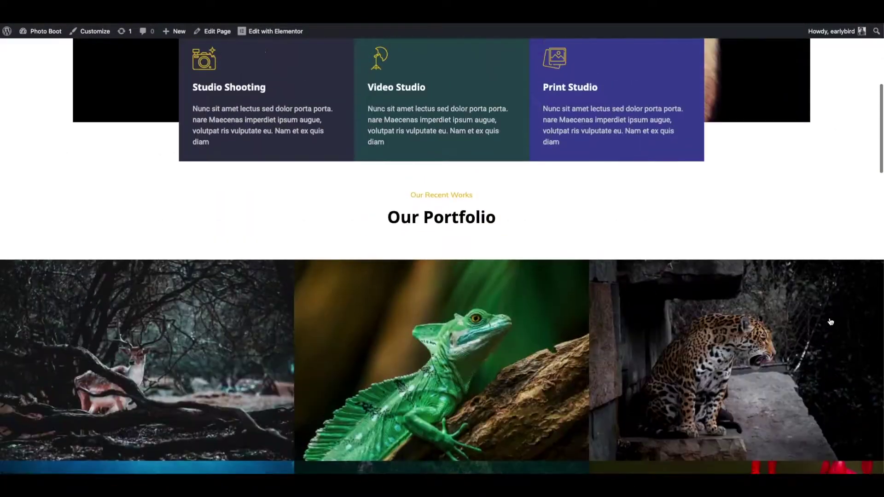
scroll(831, 321, up, 6)
click(800, 250)
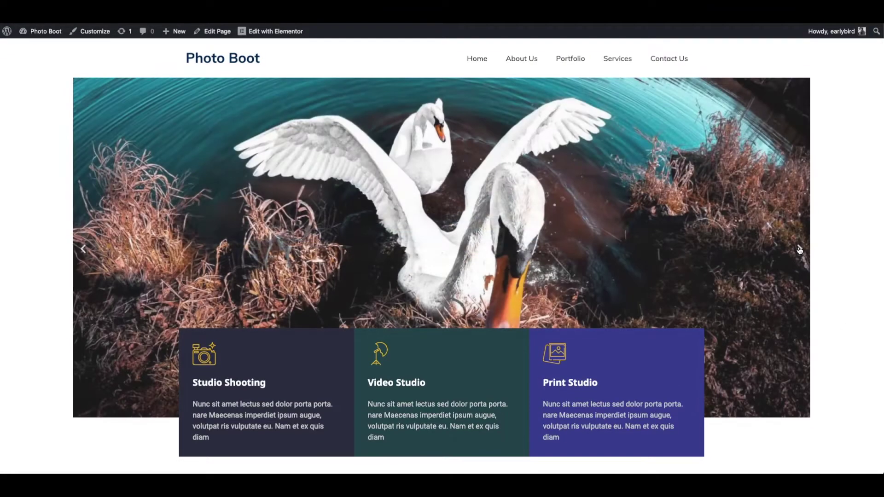
click(800, 251)
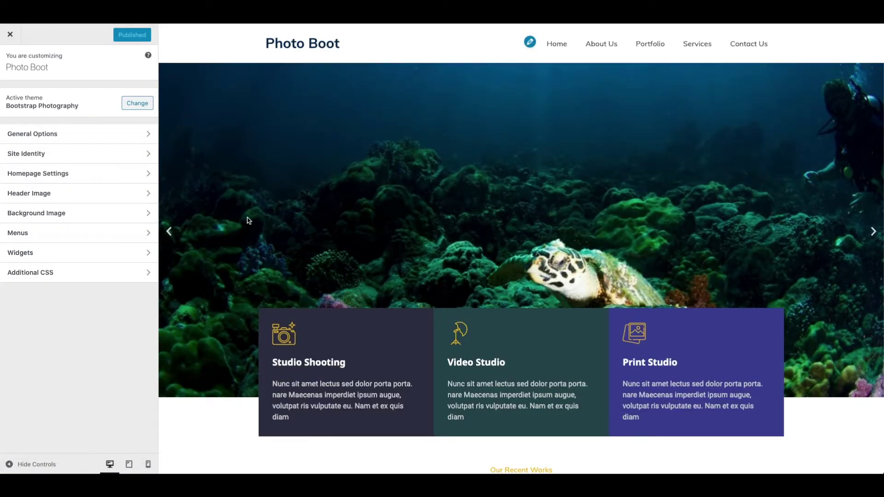
In Site Identity, set the title to 'Your Name' and tagline 'Studio', then publish.
click(73, 159)
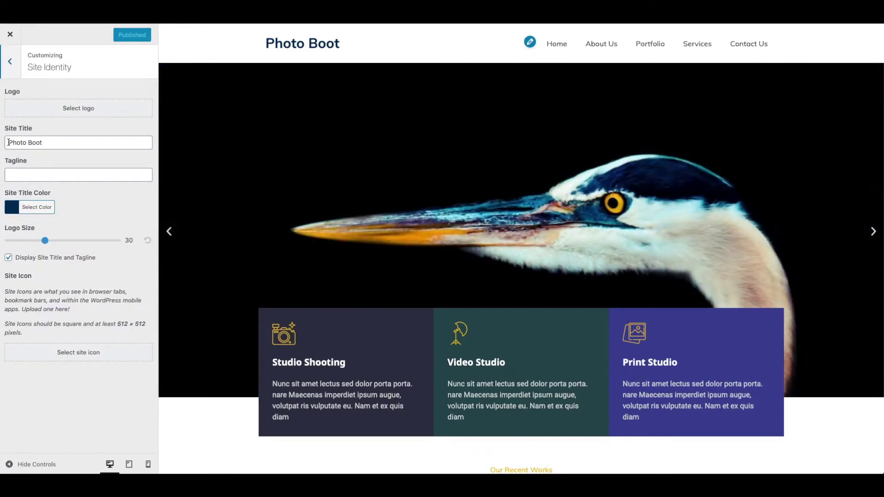
click(9, 142)
text(Y)
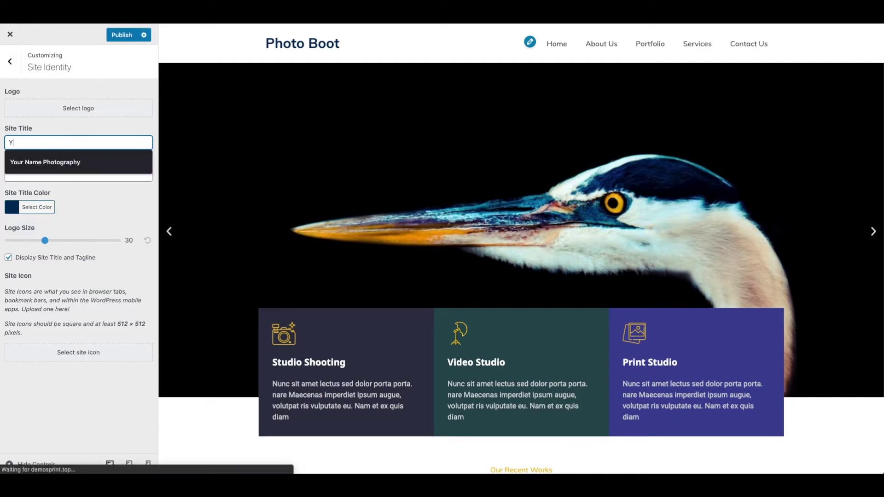
text(our Name)
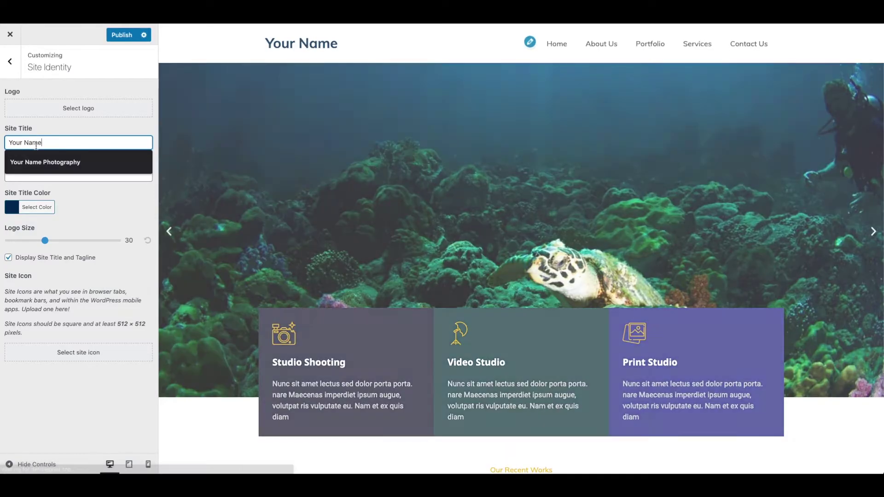
click(82, 180)
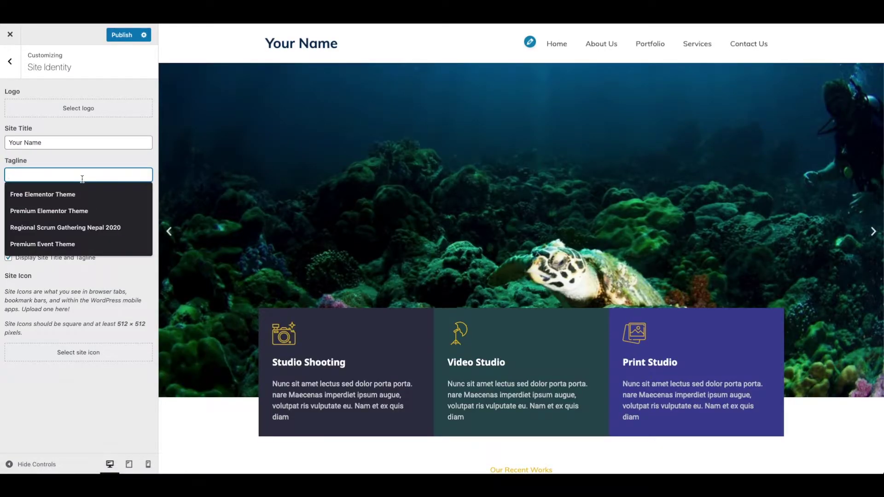
text(Studio)
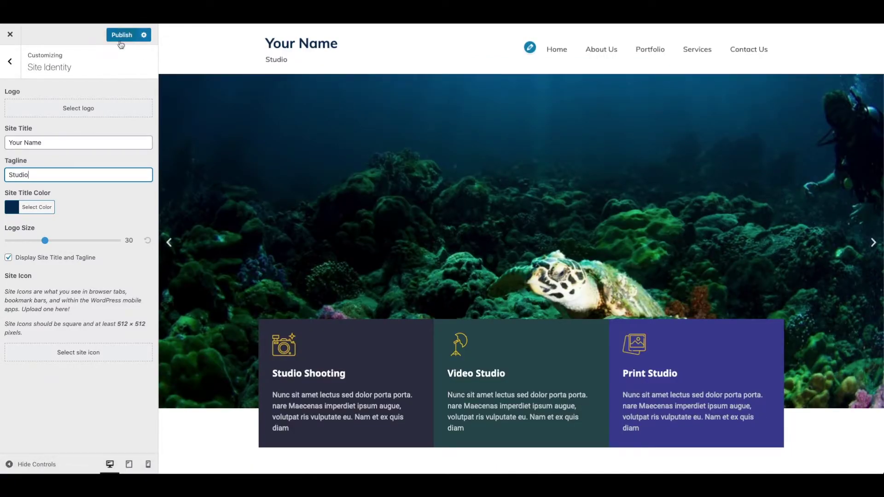
click(121, 37)
click(10, 61)
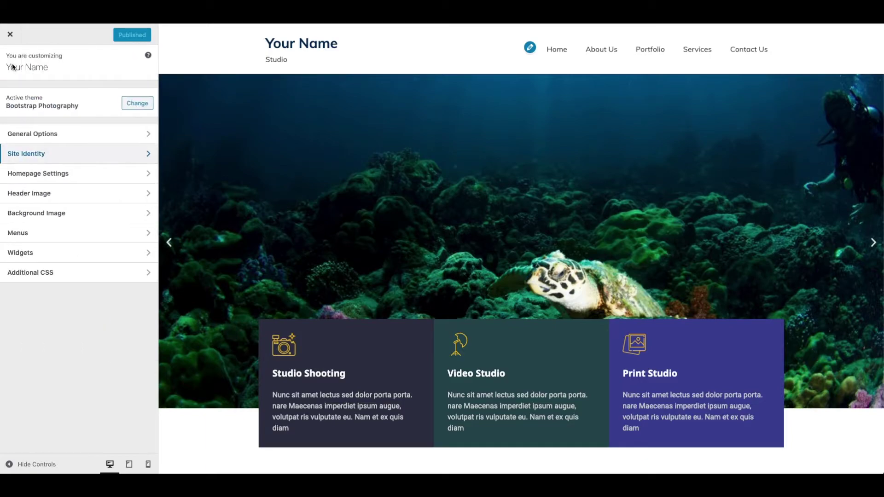
Set the Header Background Color to light grey #dddddd and publish it.
click(38, 135)
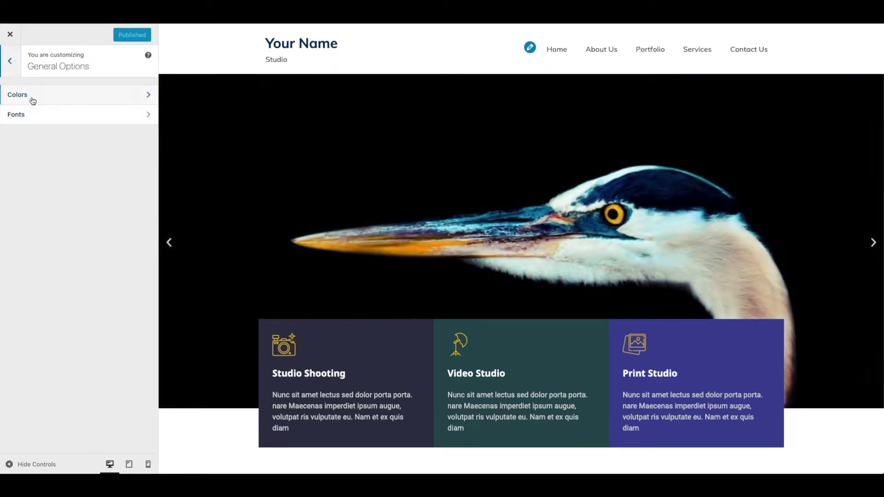
click(33, 100)
click(27, 105)
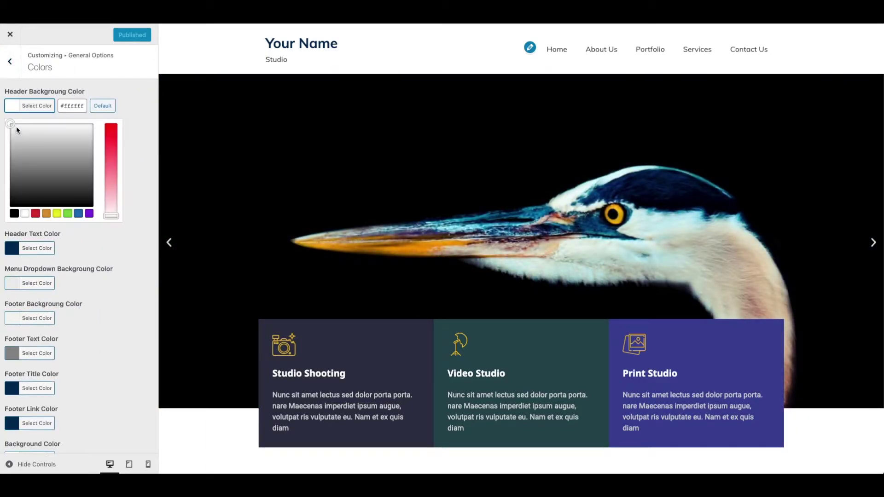
click(10, 131)
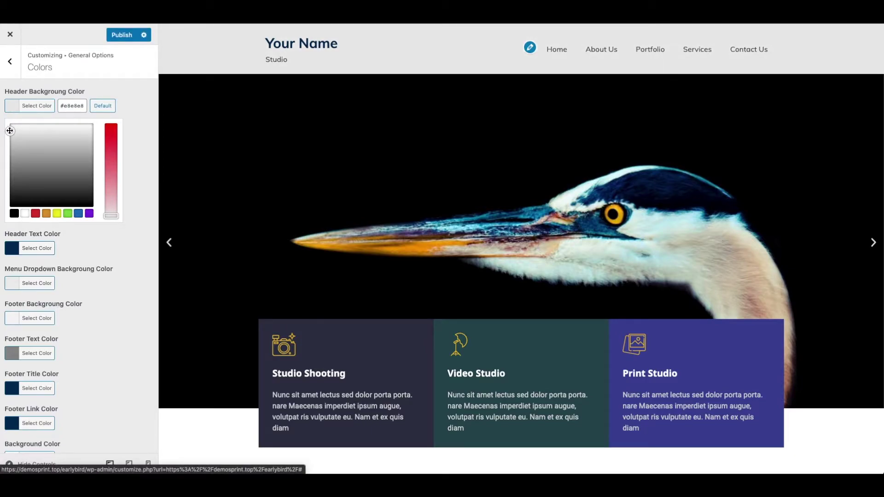
mouse_move(10, 130)
mouse_down()
mouse_move(40, 148)
mouse_move(39, 172)
mouse_move(12, 180)
mouse_move(3, 129)
mouse_up()
click(3, 129)
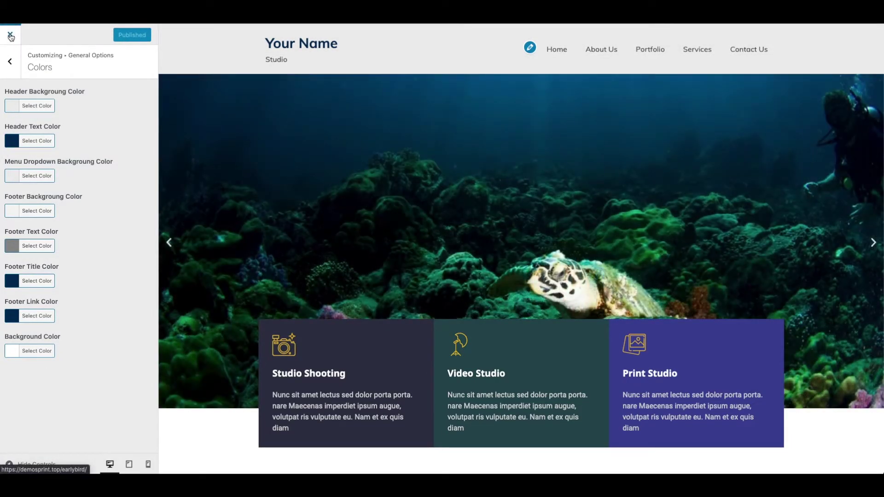
click(11, 37)
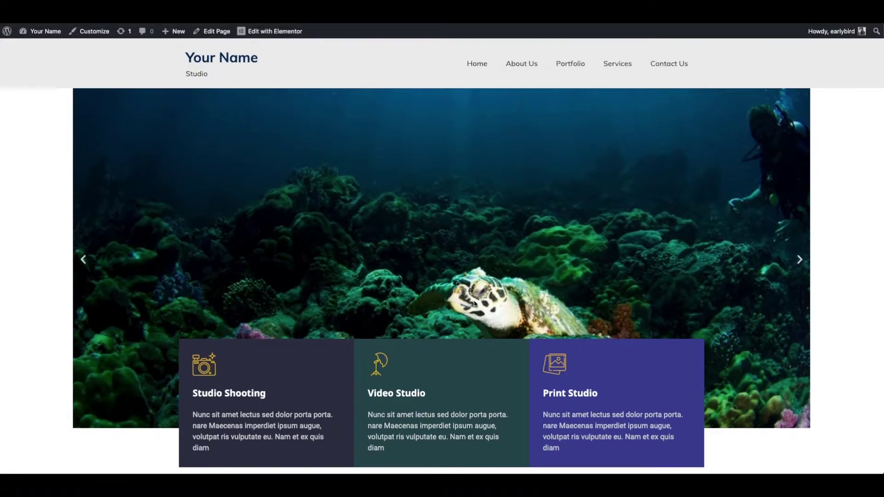
Open the homepage in Elementor and select the hero Image Carousel (3 images, 1300 × 600).
scroll(473, 298, down, 15)
scroll(473, 299, down, 10)
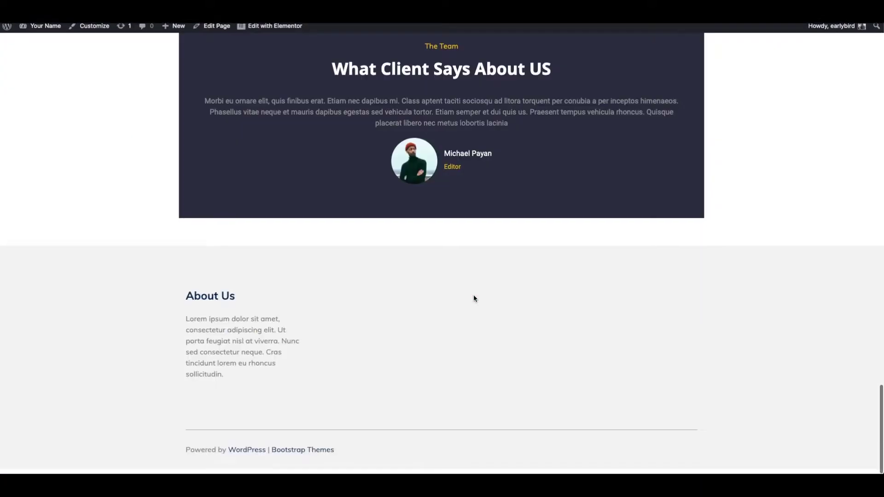
scroll(474, 298, up, 20)
scroll(474, 295, up, 5)
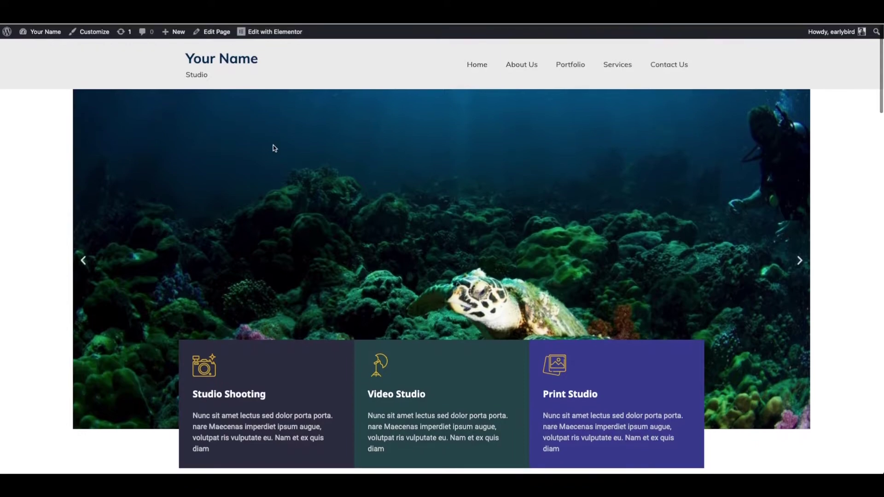
click(281, 28)
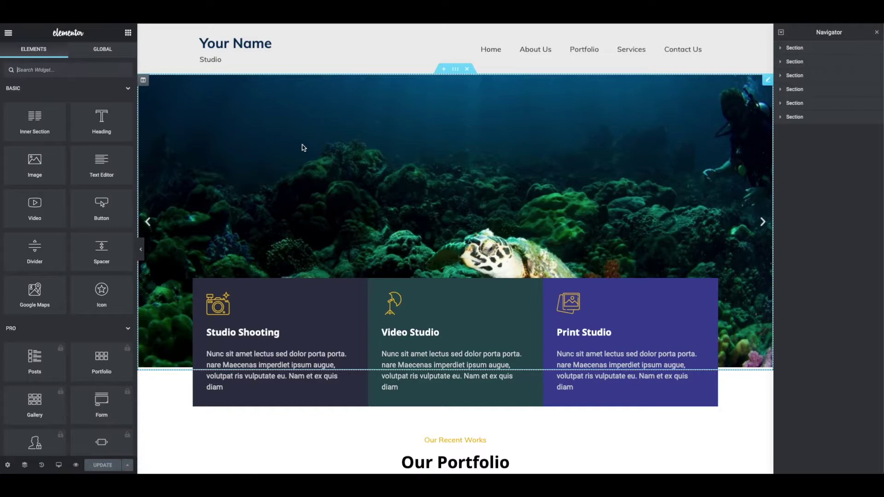
click(302, 145)
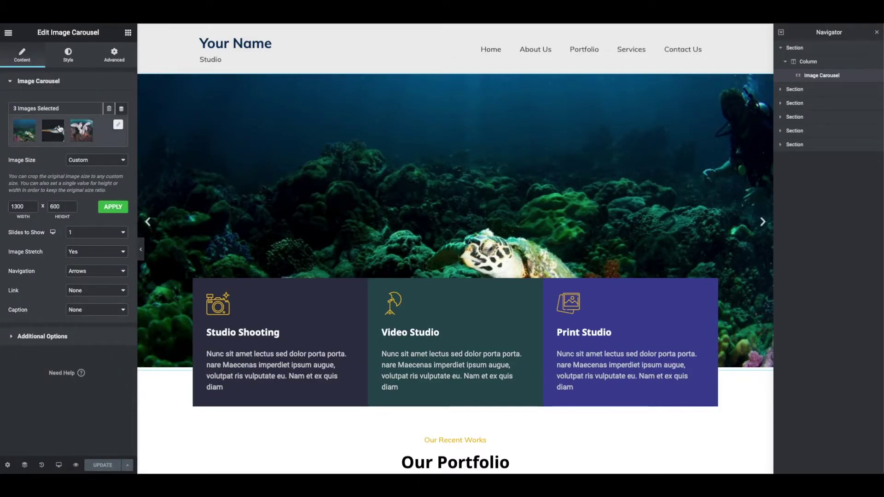
Add the coastal cliff photo from the Media Library to the carousel's images.
click(60, 128)
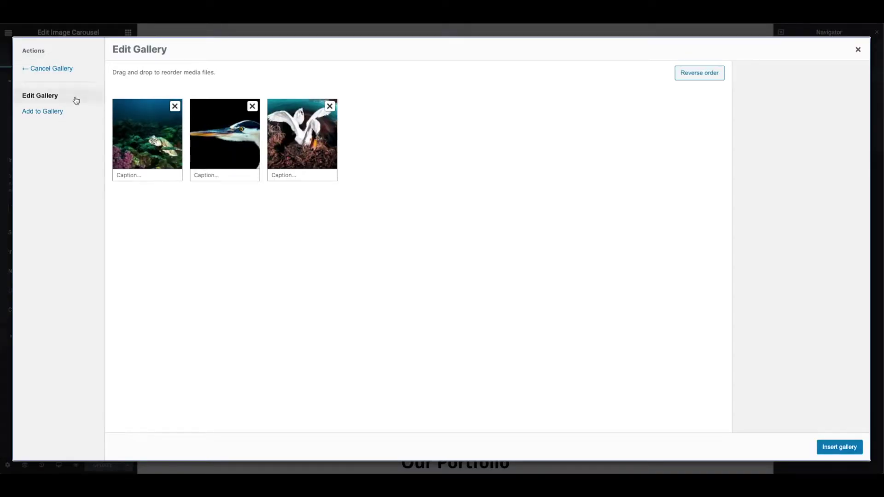
click(44, 111)
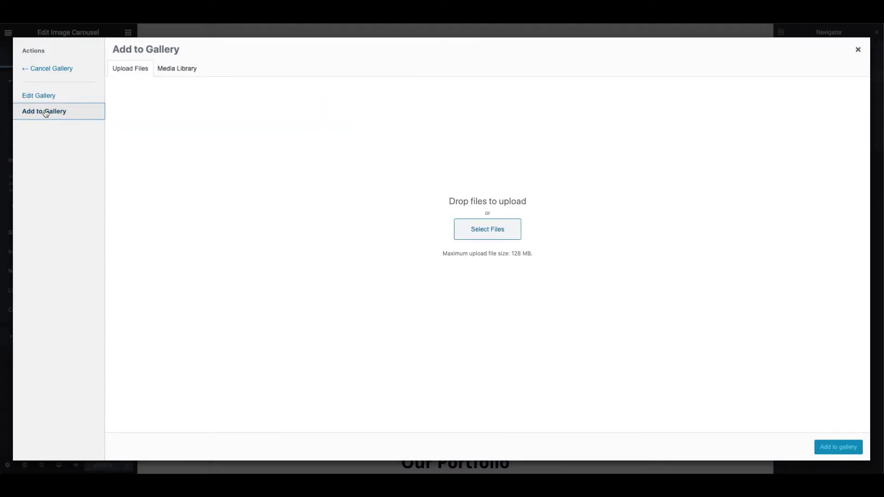
click(175, 68)
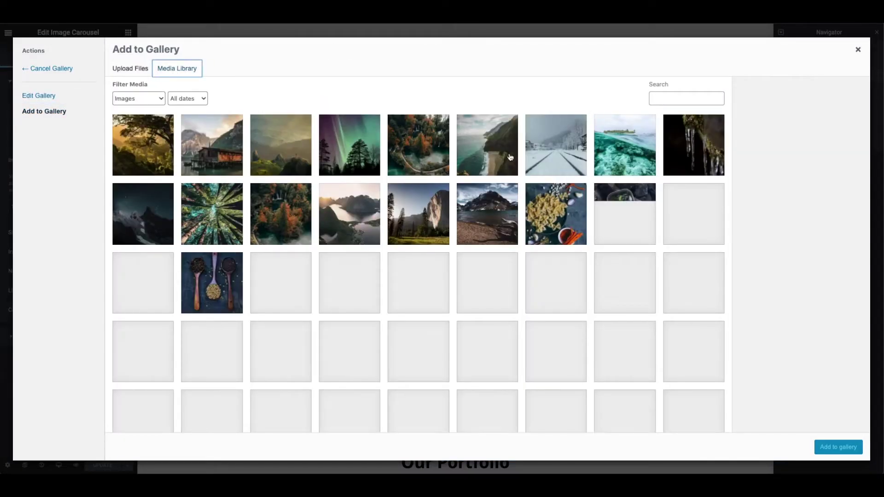
click(511, 157)
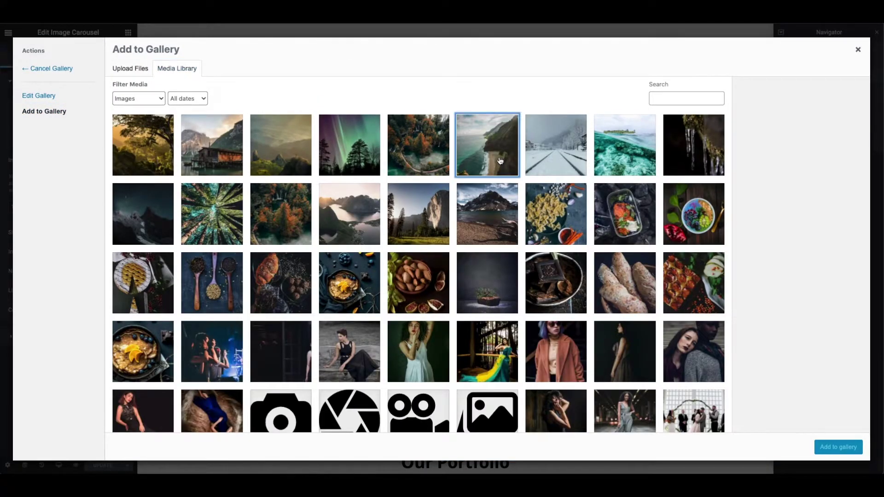
click(839, 447)
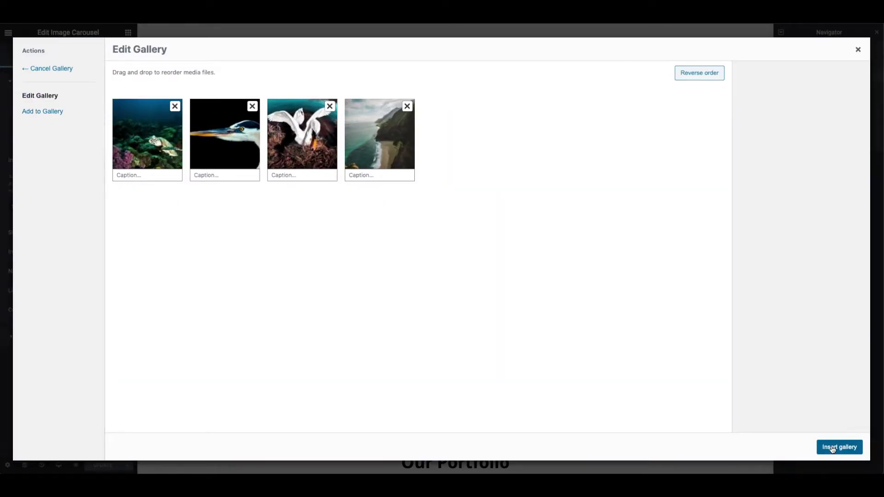
click(838, 447)
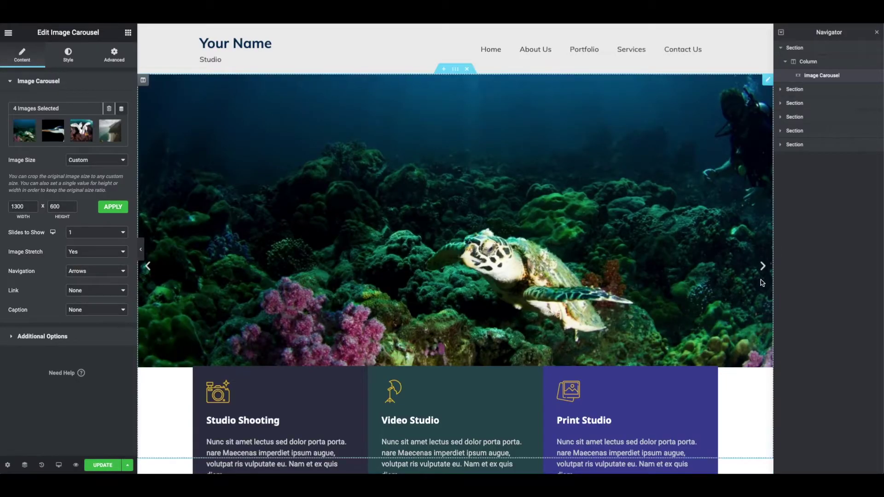
Cycle through the carousel slides to check the new cliff slide.
click(763, 267)
click(763, 268)
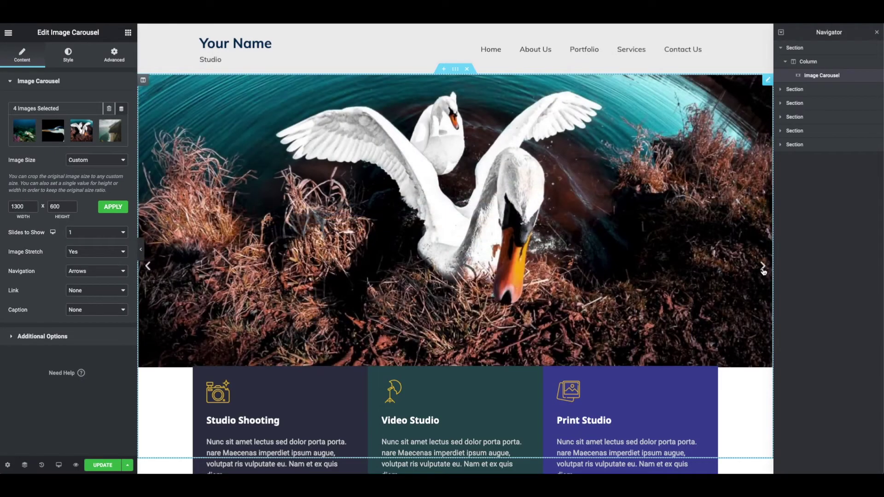
click(763, 271)
click(763, 270)
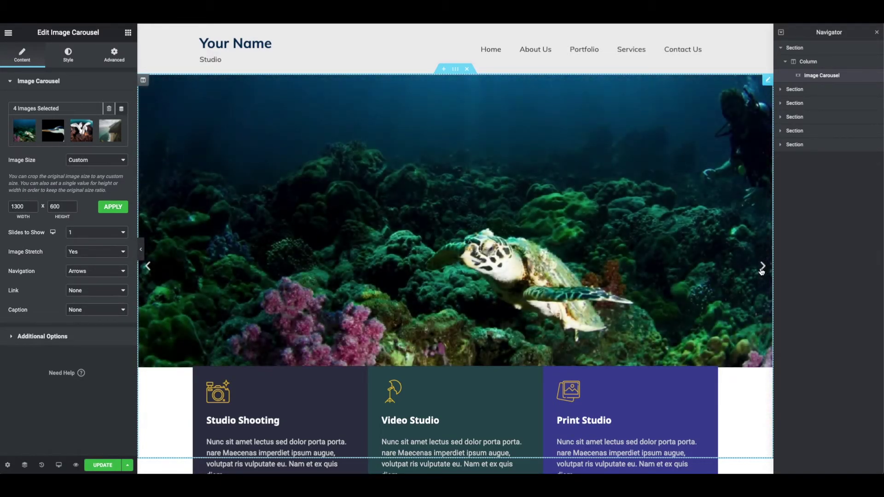
scroll(526, 309, down, 1)
Rename the Video Studio service card title to 'Photo Studio'.
scroll(526, 310, down, 4)
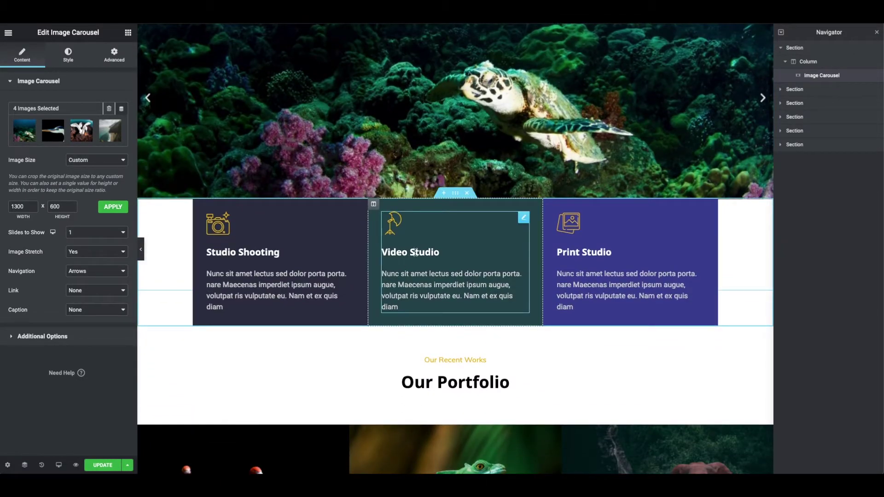
click(439, 252)
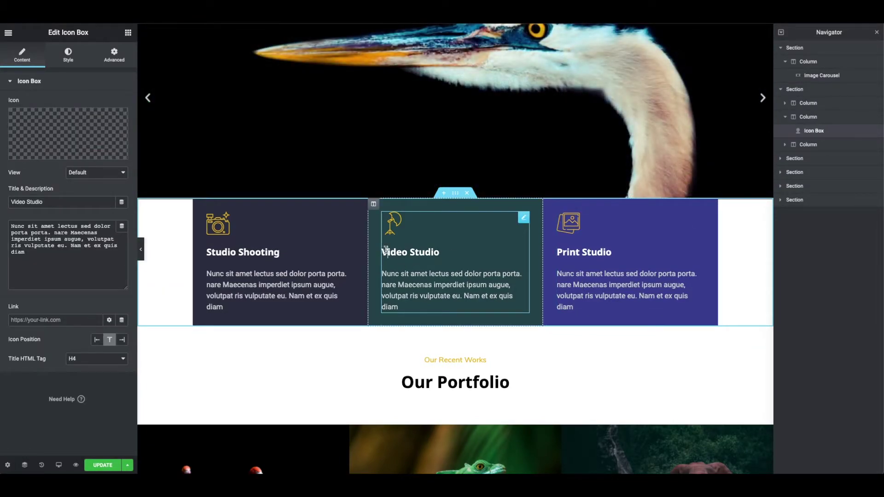
text(Photo)
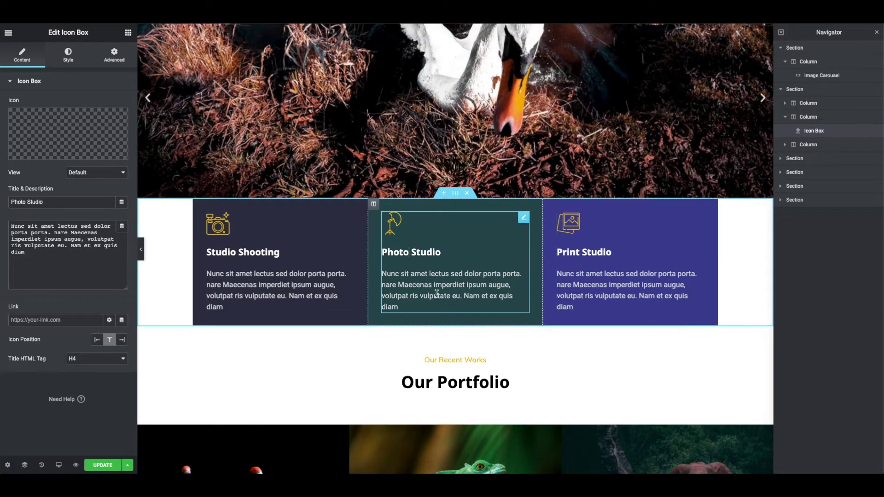
Scroll to Our Portfolio and select its 9-image Basic Gallery.
scroll(436, 294, down, 2)
scroll(437, 294, down, 3)
scroll(436, 294, down, 9)
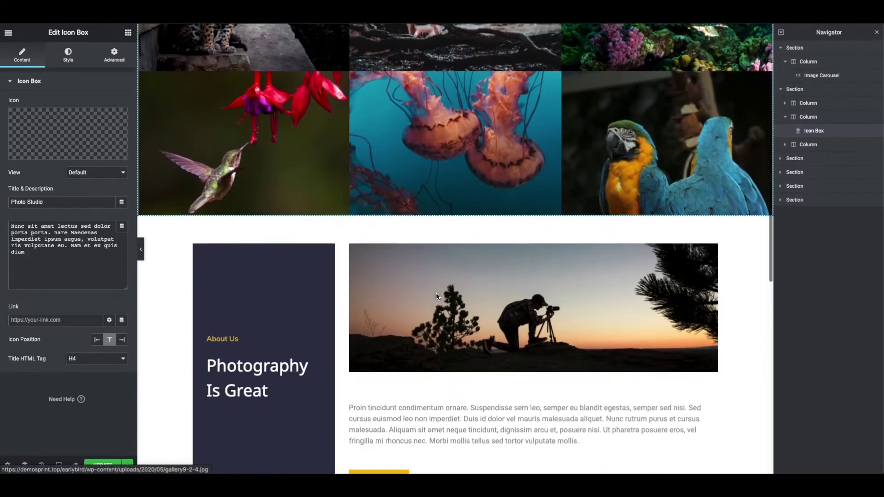
scroll(437, 296, up, 8)
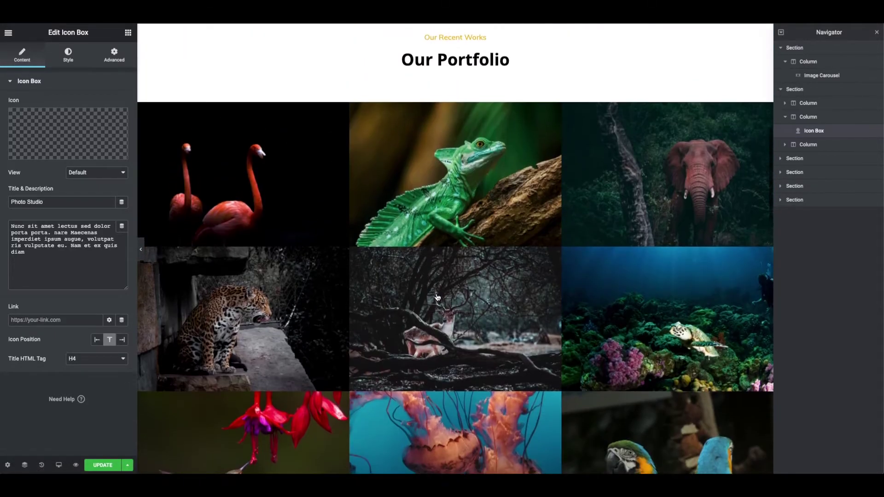
click(438, 298)
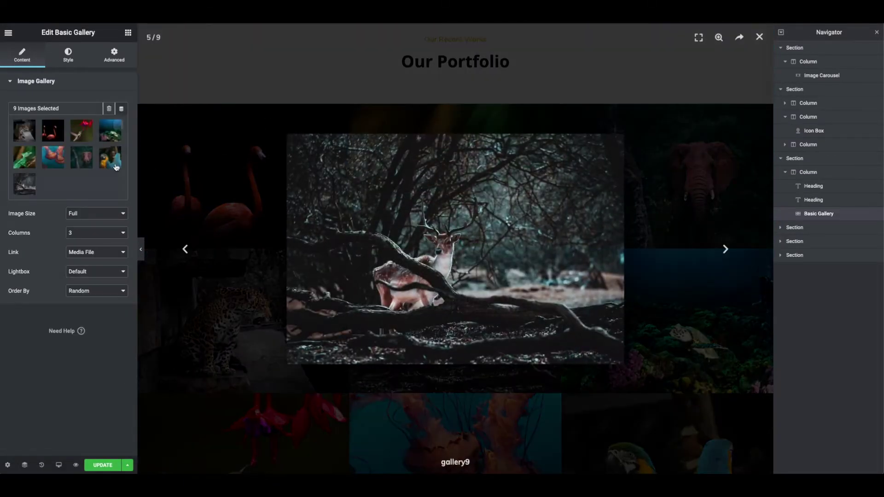
Add the salad-tray food photo news1-5.jpg to the portfolio gallery and insert the ten-image gallery.
click(79, 161)
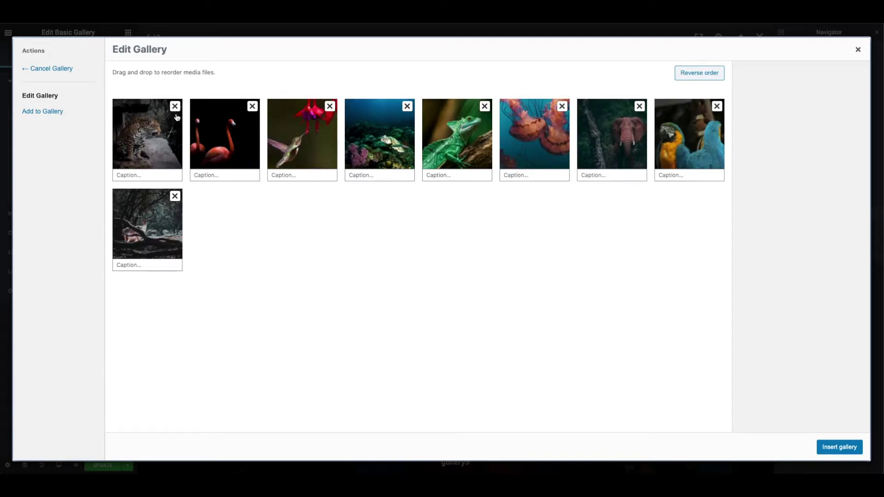
click(46, 112)
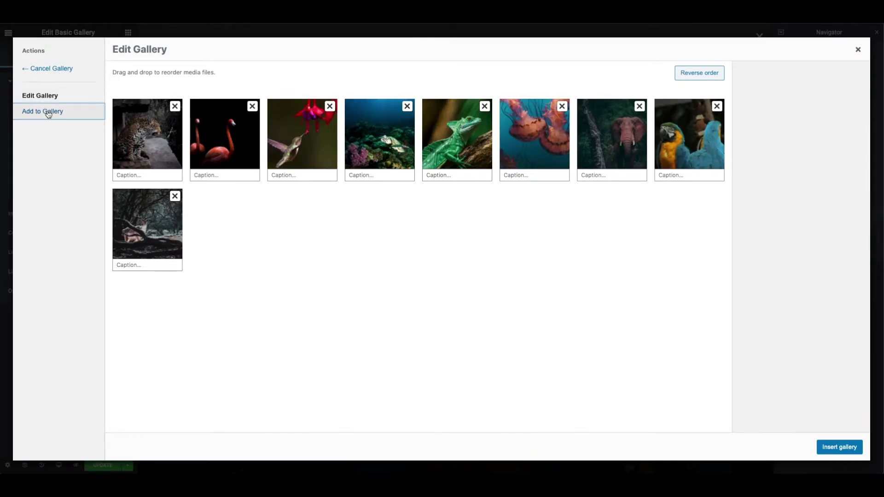
scroll(380, 322, down, 3)
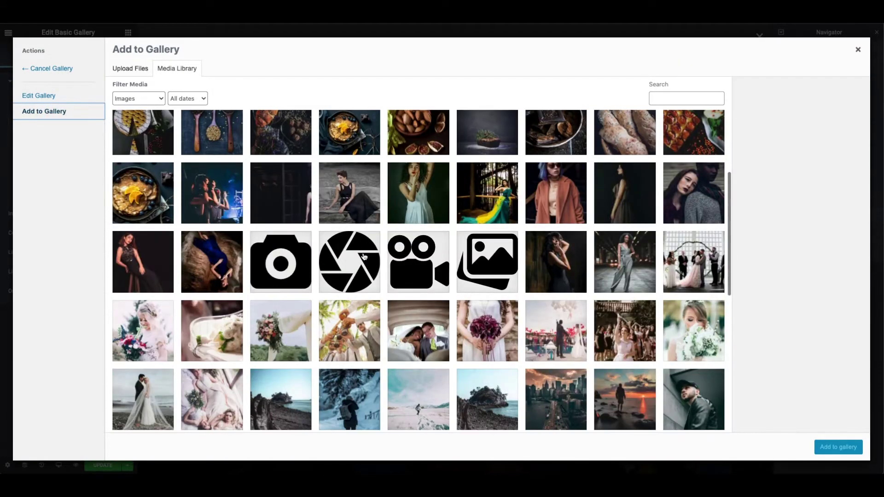
scroll(305, 263, up, 3)
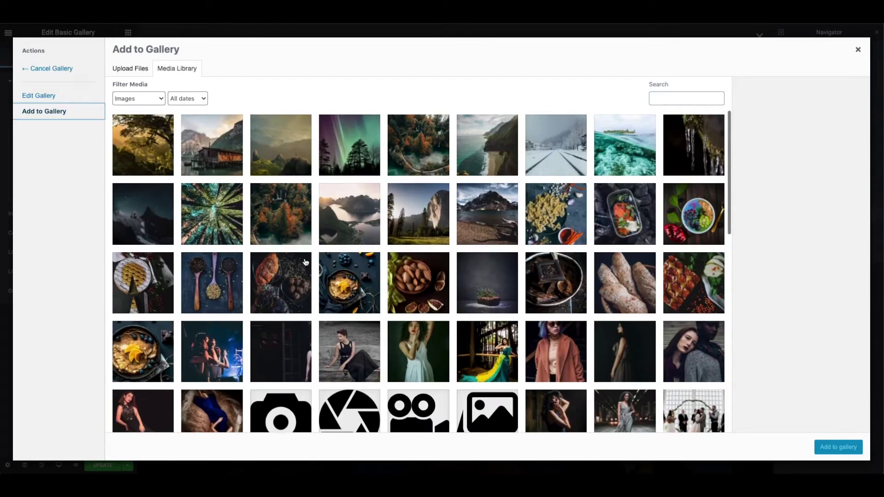
click(635, 214)
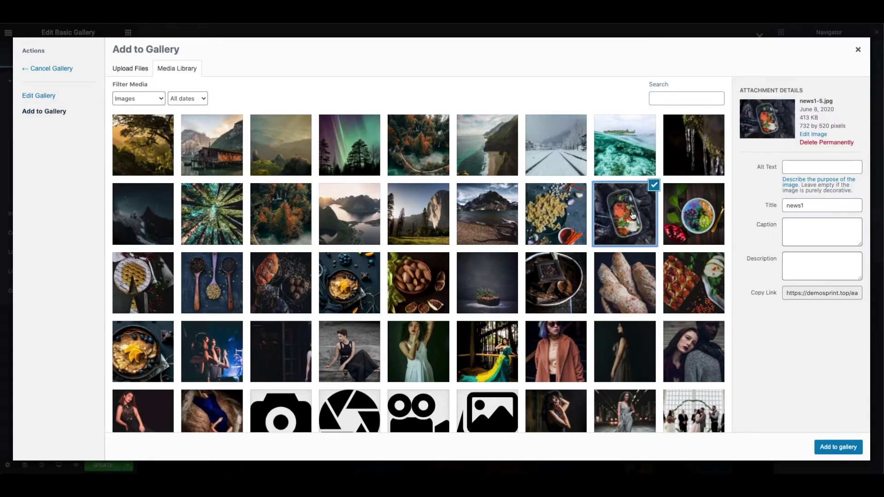
click(838, 447)
click(238, 252)
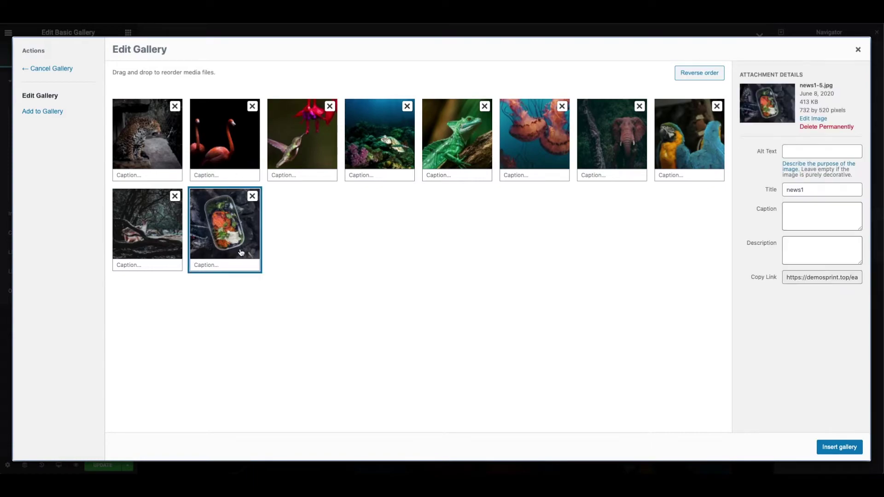
click(840, 447)
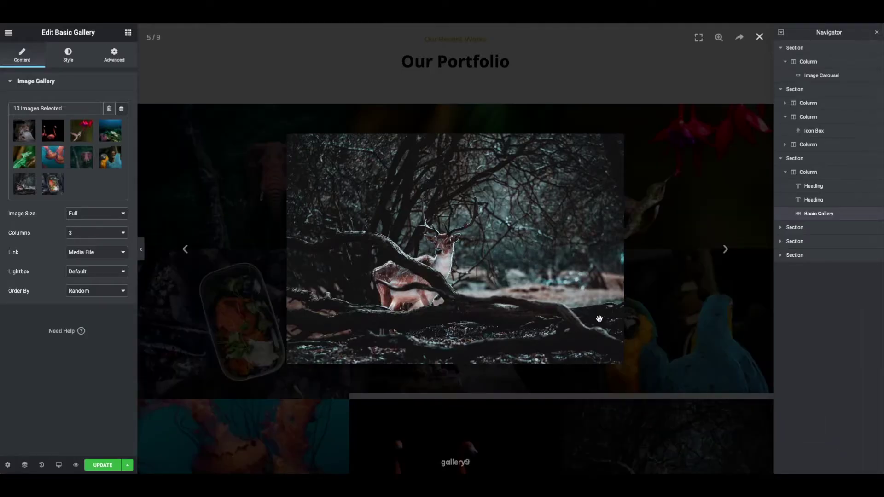
Preview the gallery images, including the new food photo, in the lightbox.
click(727, 165)
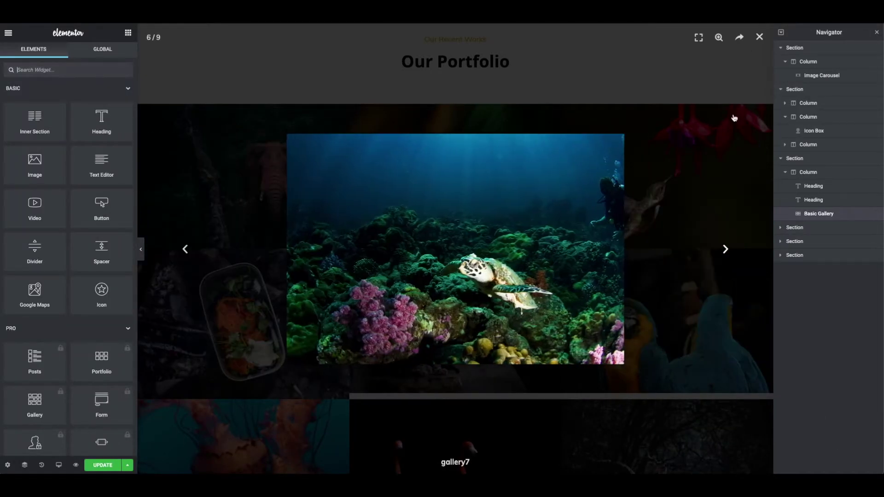
click(759, 37)
scroll(677, 256, down, 5)
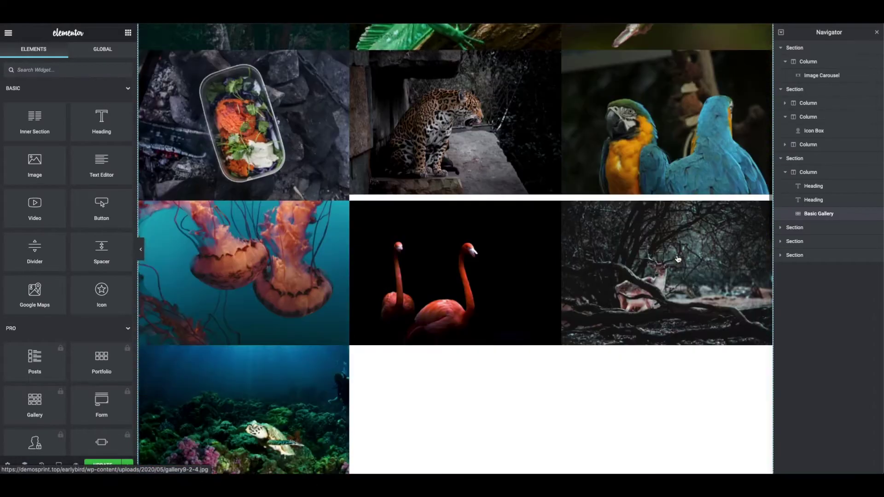
scroll(235, 299, up, 4)
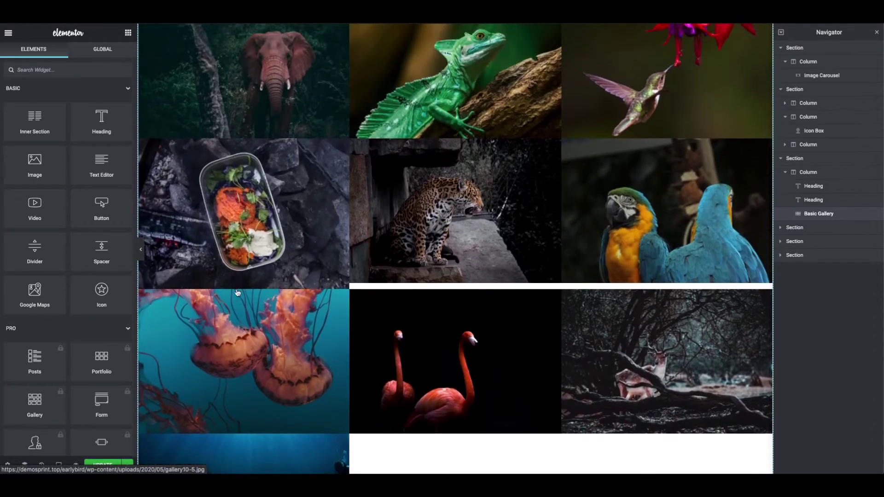
click(255, 224)
click(658, 95)
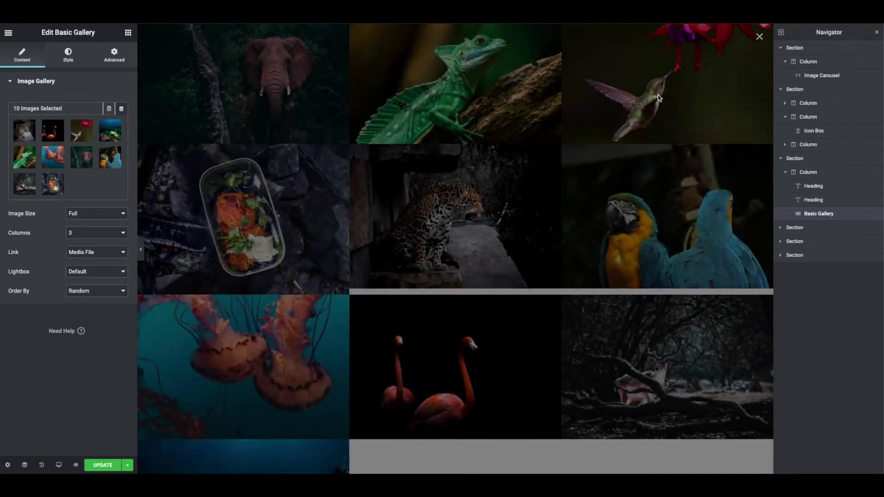
scroll(531, 216, down, 10)
scroll(531, 216, down, 6)
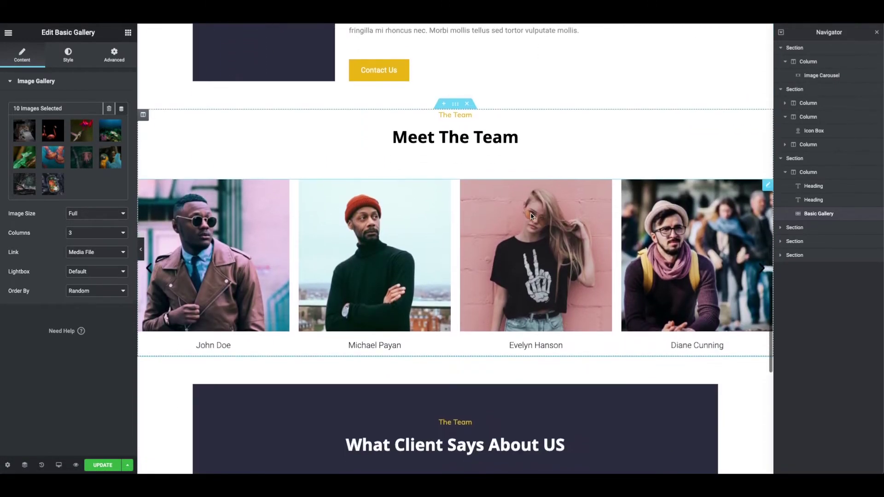
scroll(521, 211, up, 6)
click(261, 279)
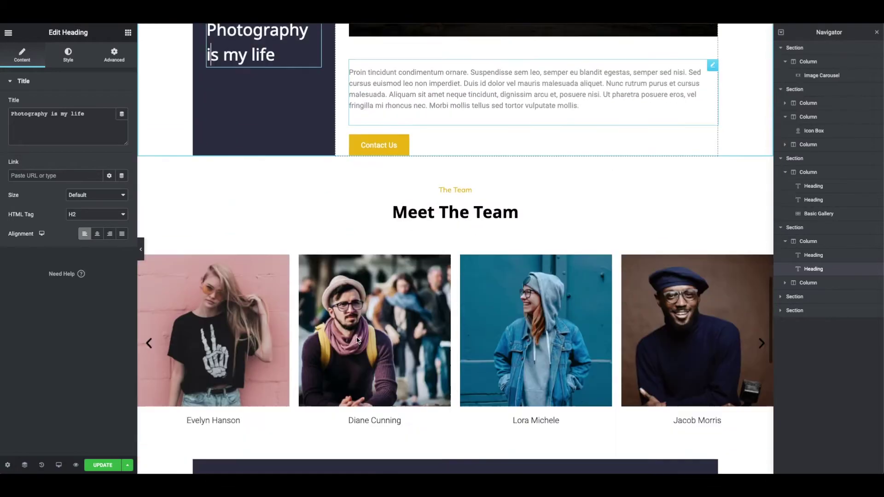
scroll(357, 341, down, 10)
scroll(357, 341, up, 4)
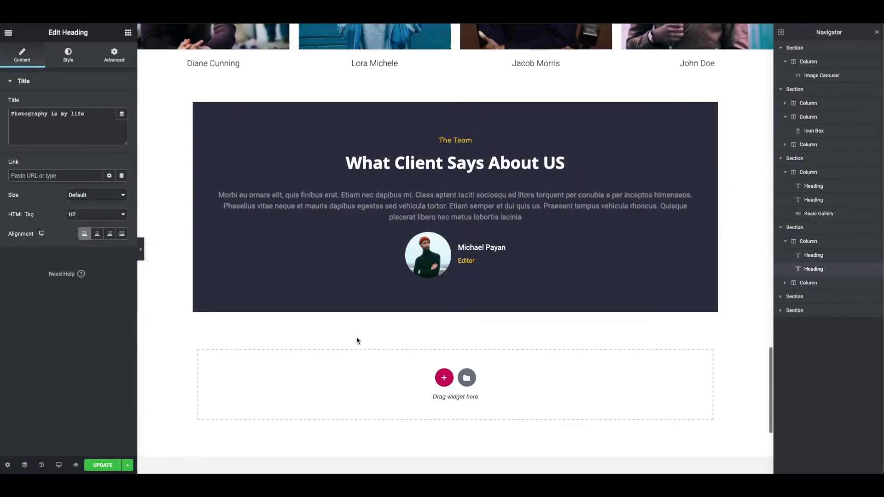
scroll(358, 340, up, 10)
scroll(357, 339, down, 2)
click(368, 380)
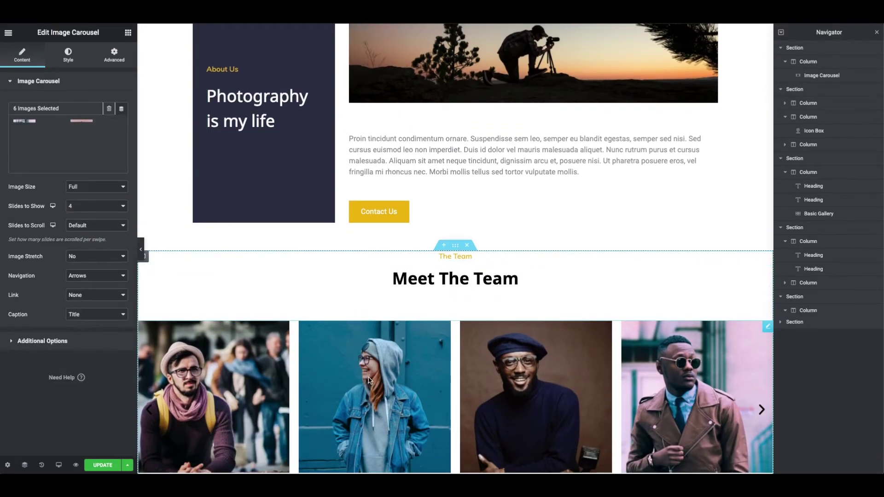
scroll(368, 380, down, 5)
scroll(368, 380, up, 1)
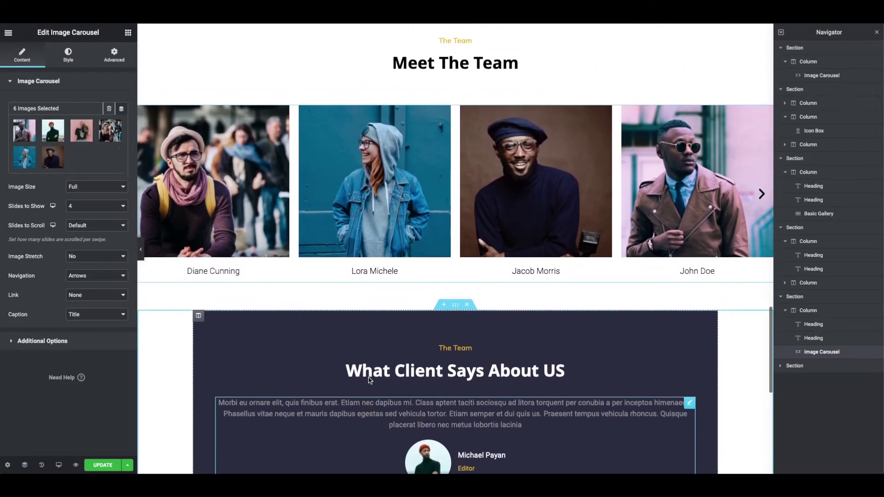
scroll(373, 286, up, 1)
scroll(433, 295, down, 3)
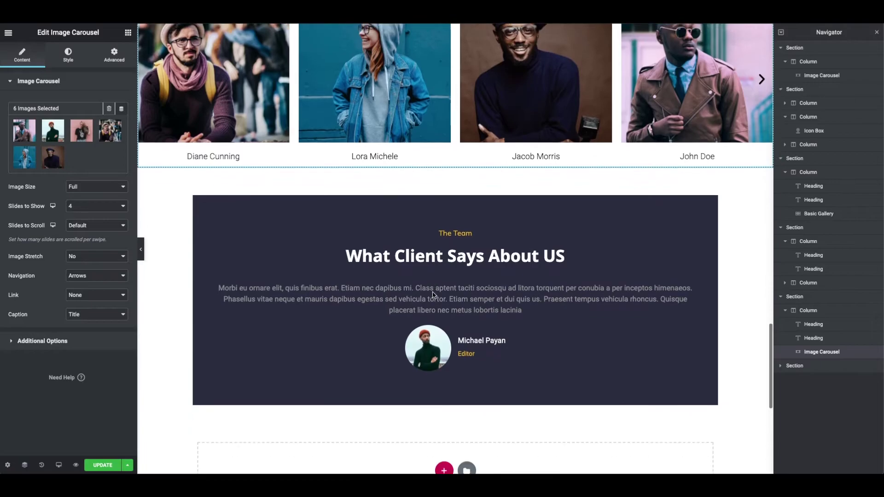
scroll(433, 295, up, 15)
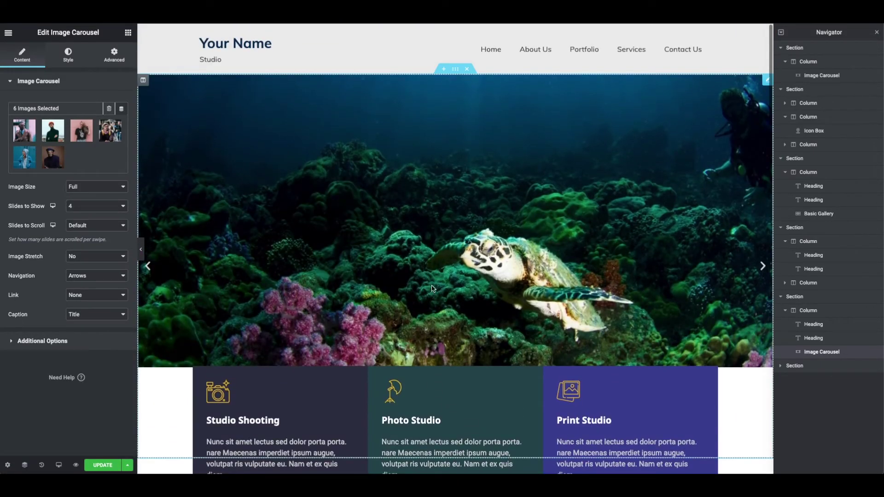
click(106, 468)
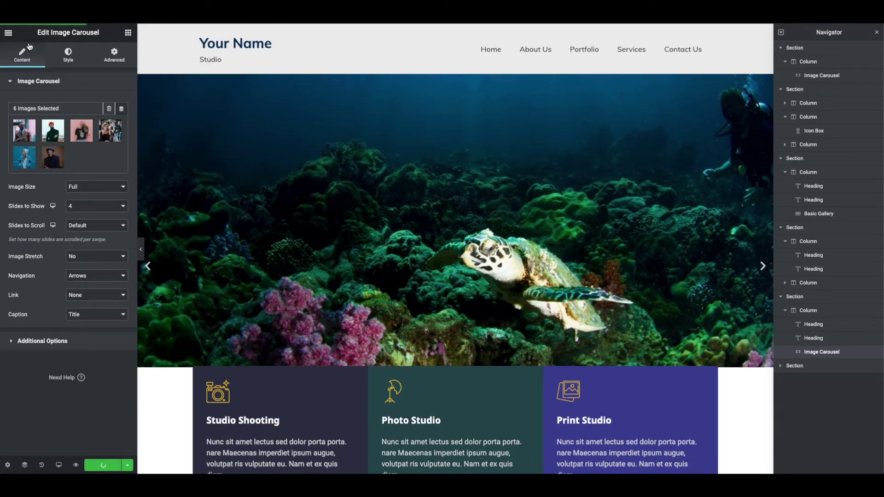
View the live page from the Elementor menu and browse the Contact Us page.
click(8, 33)
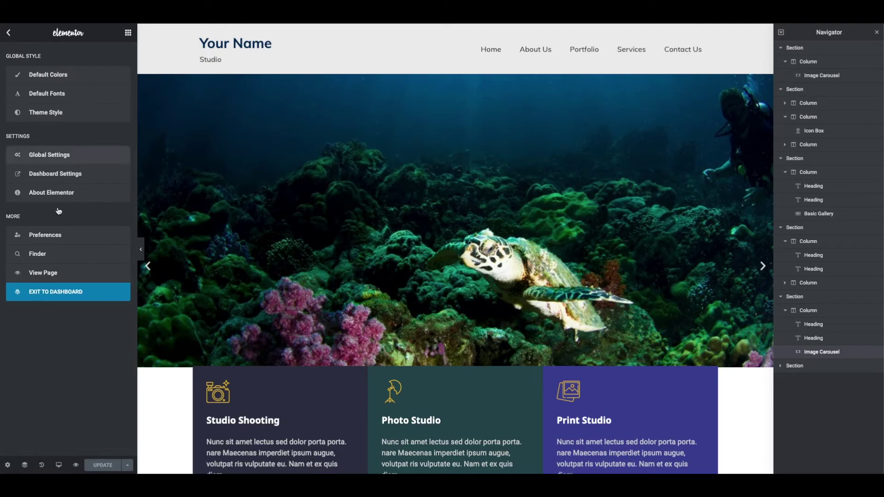
click(59, 276)
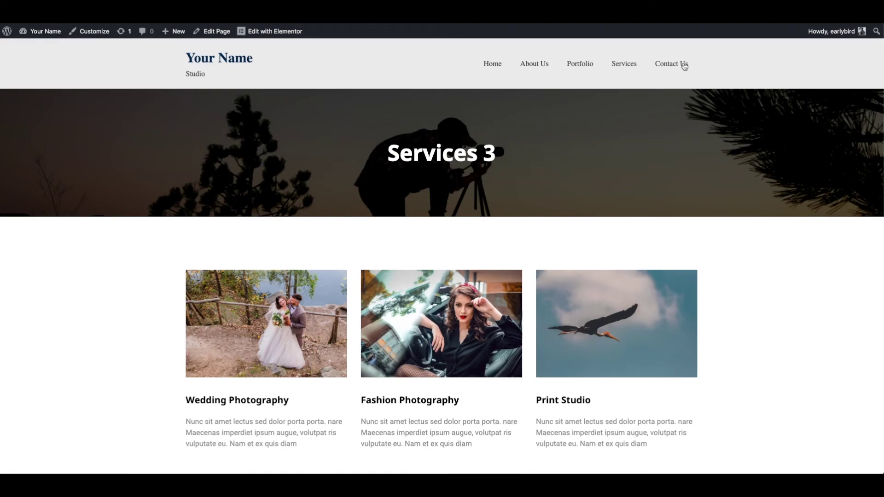
click(684, 65)
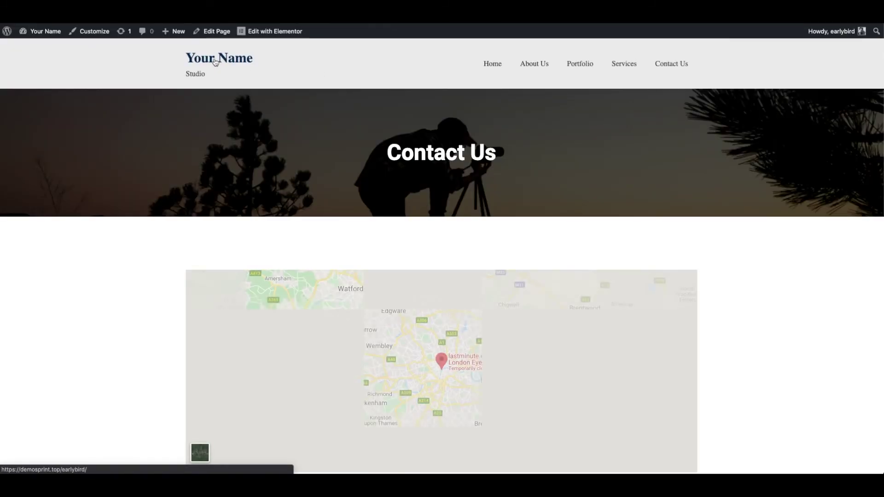
scroll(142, 238, down, 5)
scroll(142, 239, up, 1)
scroll(142, 239, down, 8)
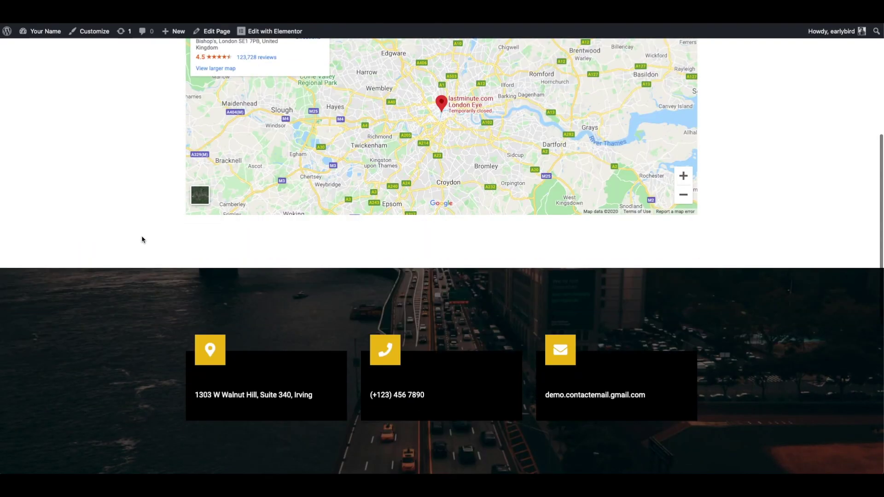
scroll(141, 239, up, 12)
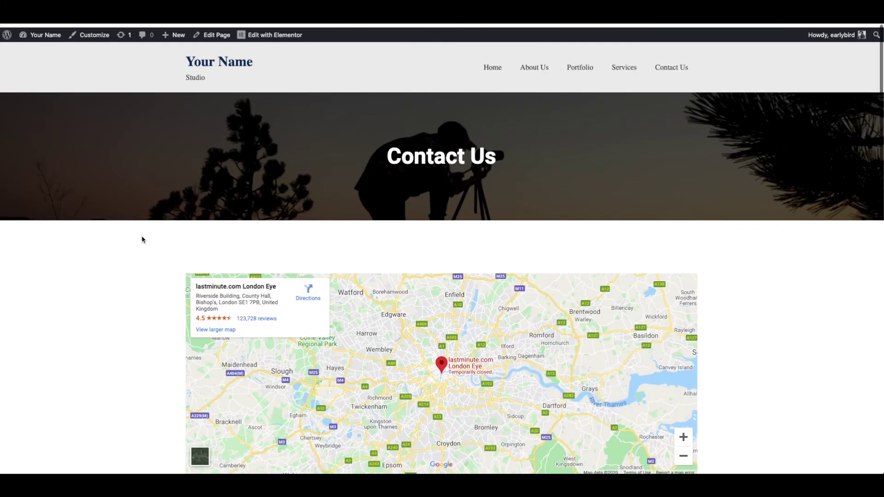
Return to the site's home page with the turtle slider via the site title.
click(222, 63)
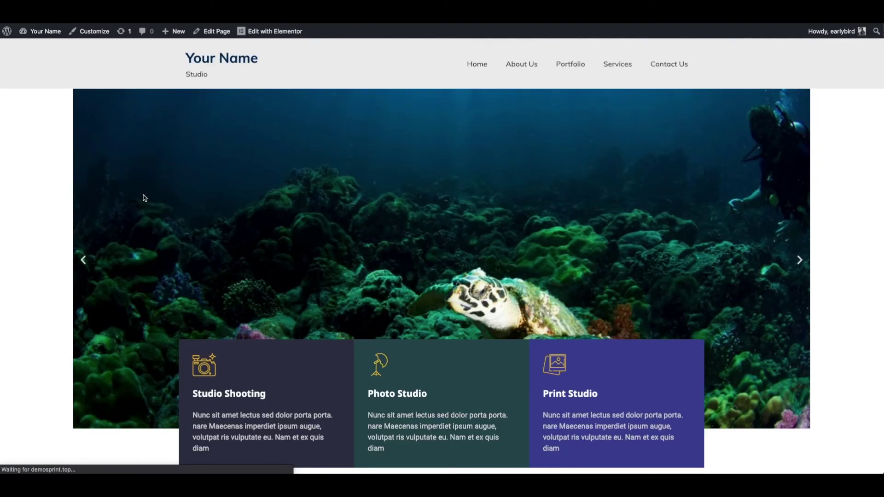
scroll(145, 198, down, 15)
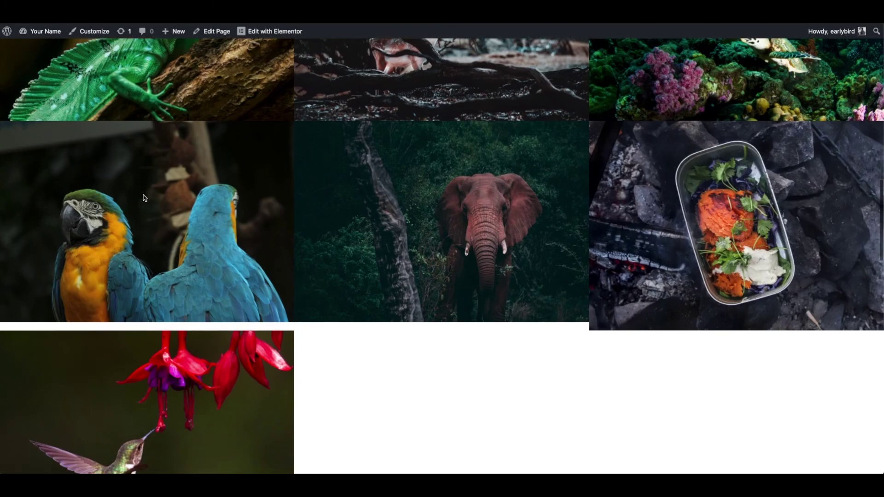
scroll(144, 198, up, 15)
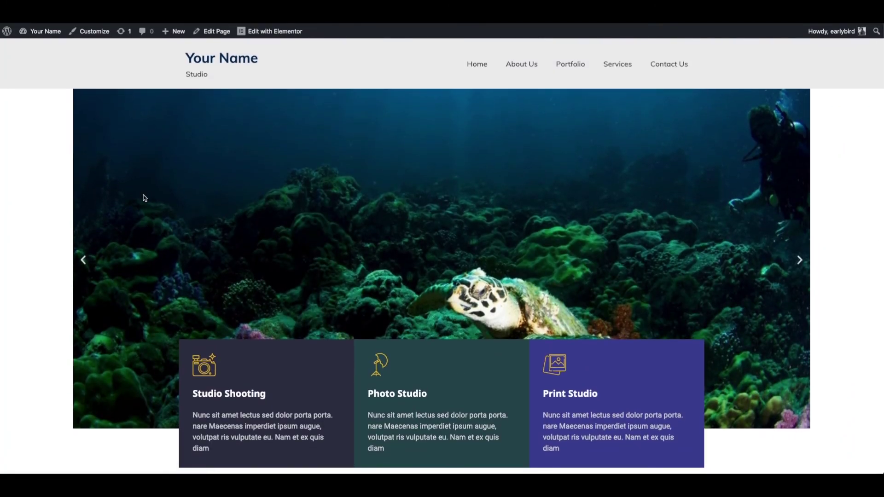